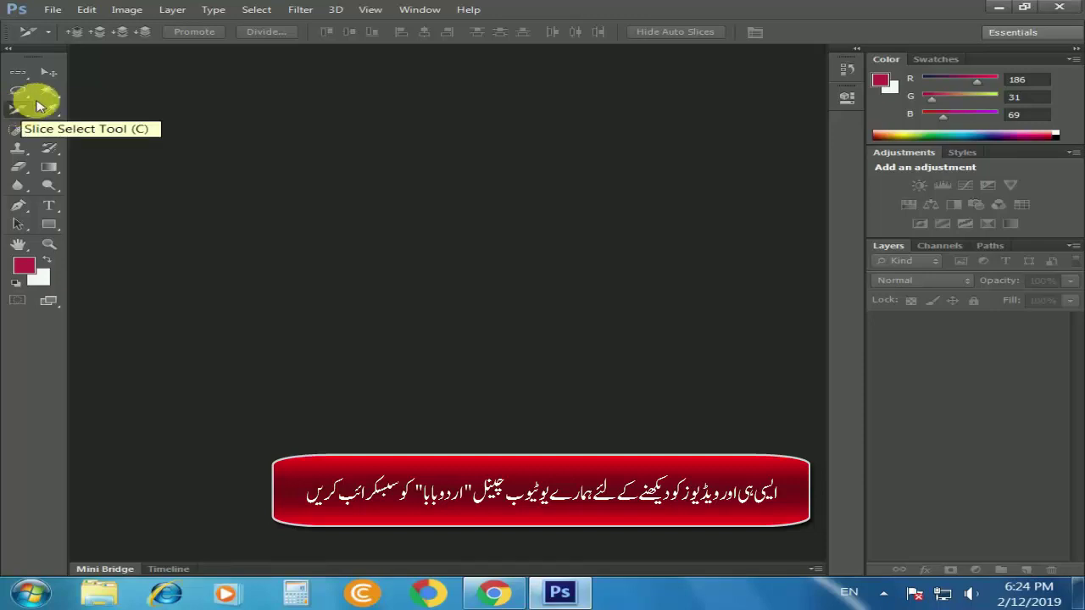
# Open Family_Court_Building_Philadelphia.jpg from the Desktop as a new document.
pyautogui.click(52, 10)
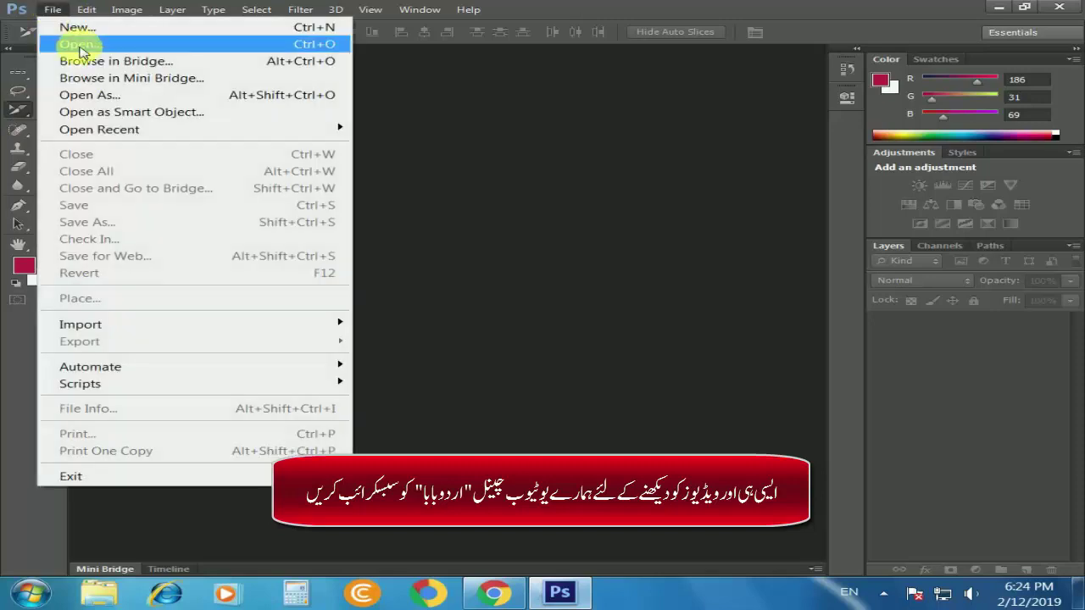
pyautogui.click(77, 44)
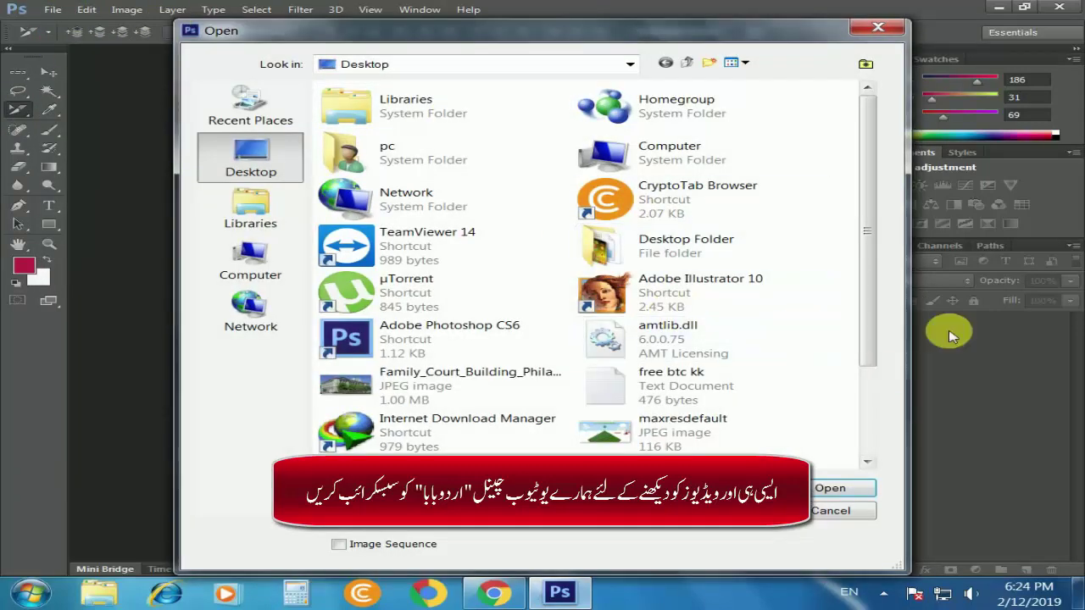
pyautogui.moveTo(866, 310); pyautogui.dragTo(876, 388)
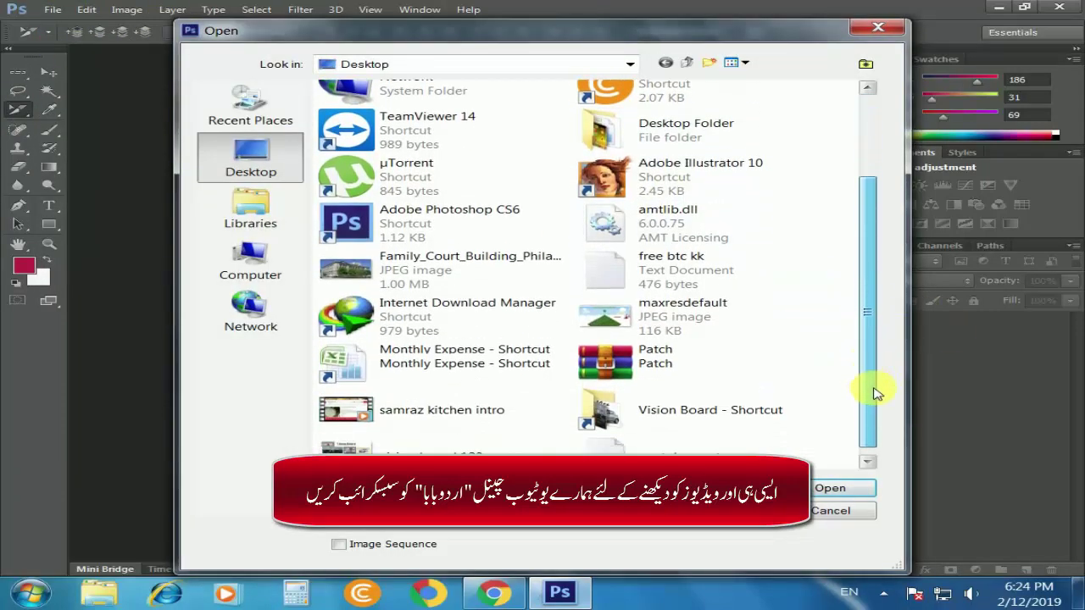
pyautogui.click(457, 275)
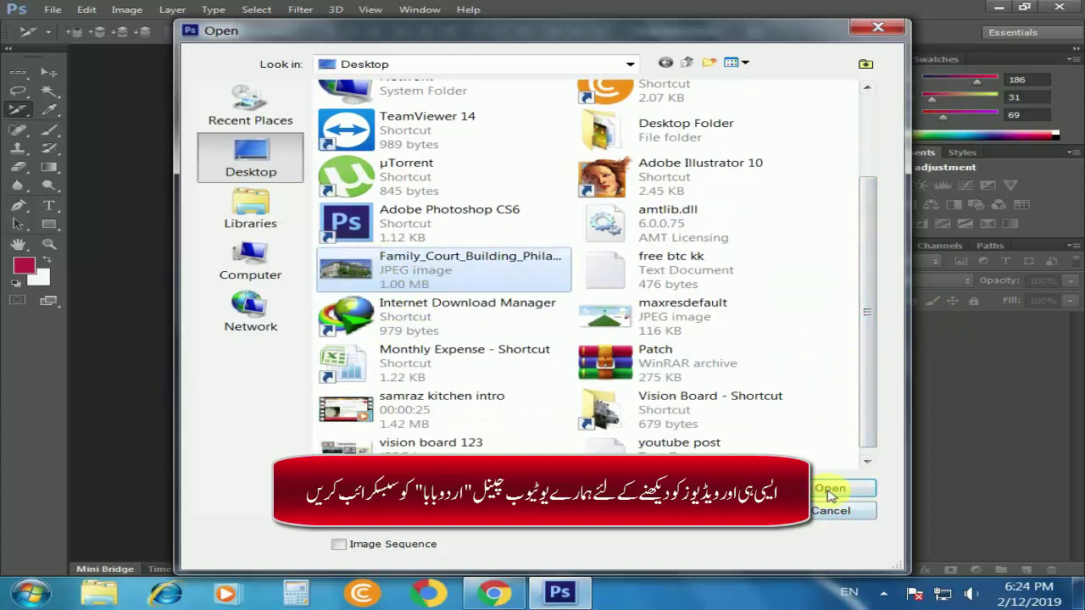
pyautogui.click(830, 490)
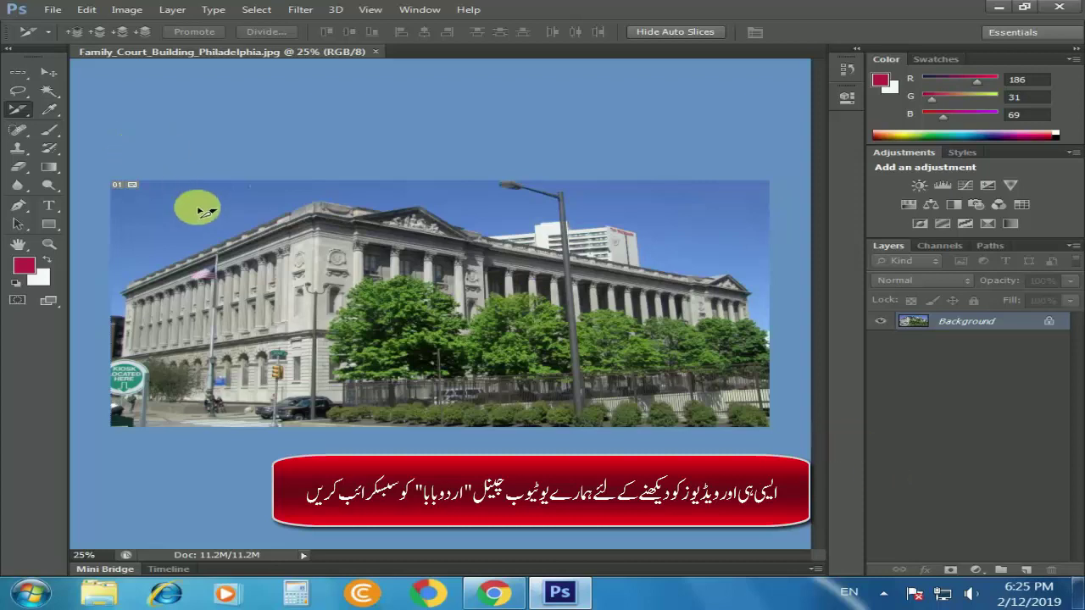
# Switch from the Crop tool group to the Slice Tool.
pyautogui.rightClick(17, 110)
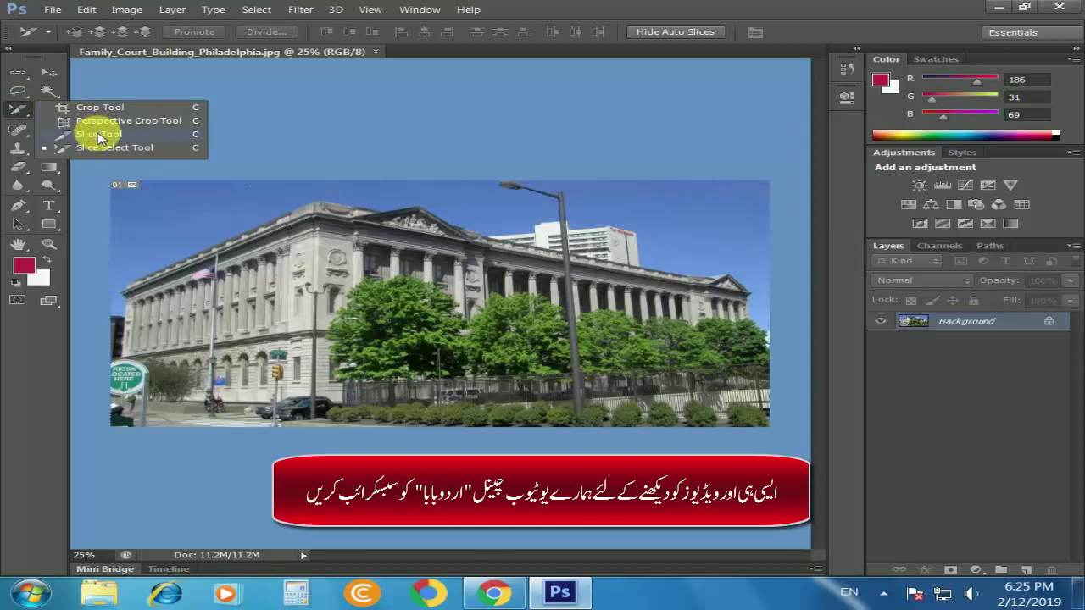
pyautogui.click(99, 135)
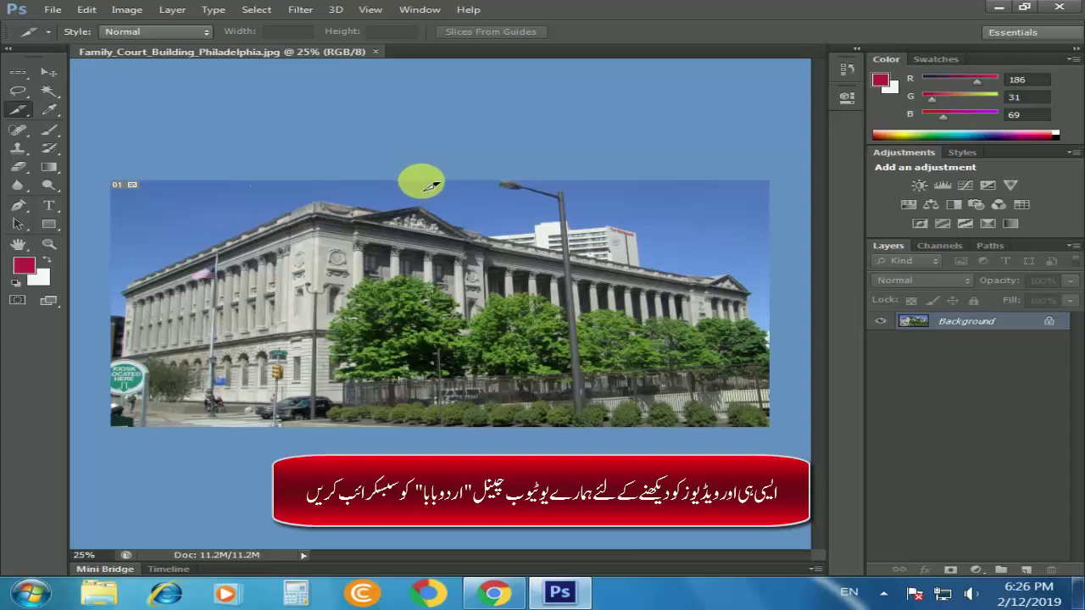
# Draw slices over the photo's quarters, producing slices 01–04 in a two-by-two grid.
pyautogui.moveTo(428, 188); pyautogui.dragTo(431, 200)
pyautogui.moveTo(440, 270); pyautogui.dragTo(775, 318)
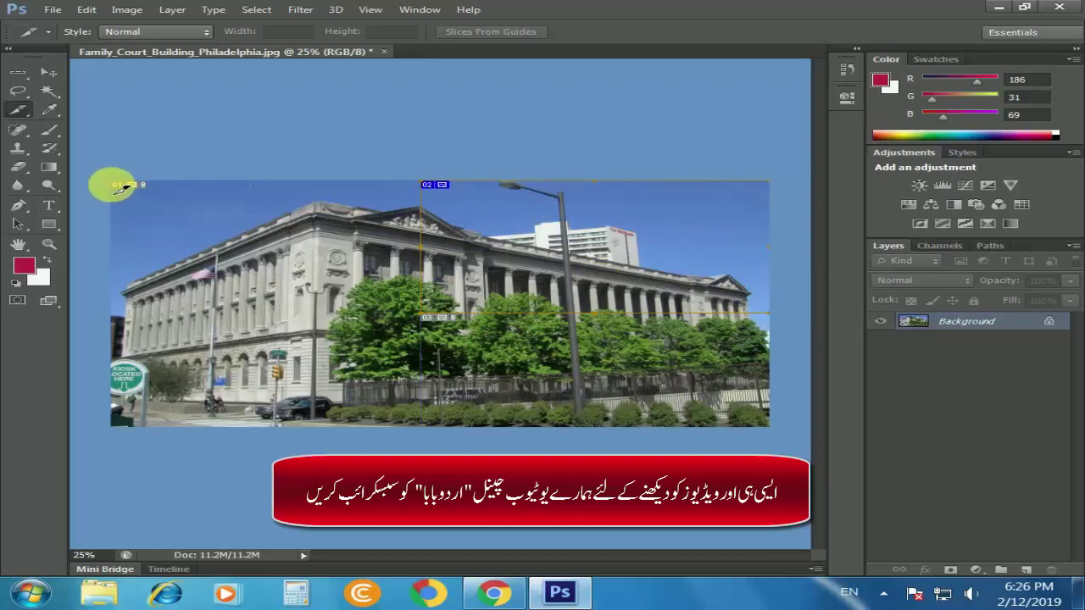
pyautogui.moveTo(114, 185)
pyautogui.mouseDown()
pyautogui.moveTo(389, 317)
pyautogui.moveTo(421, 316)
pyautogui.moveTo(710, 436)
pyautogui.moveTo(777, 430)
pyautogui.mouseUp()
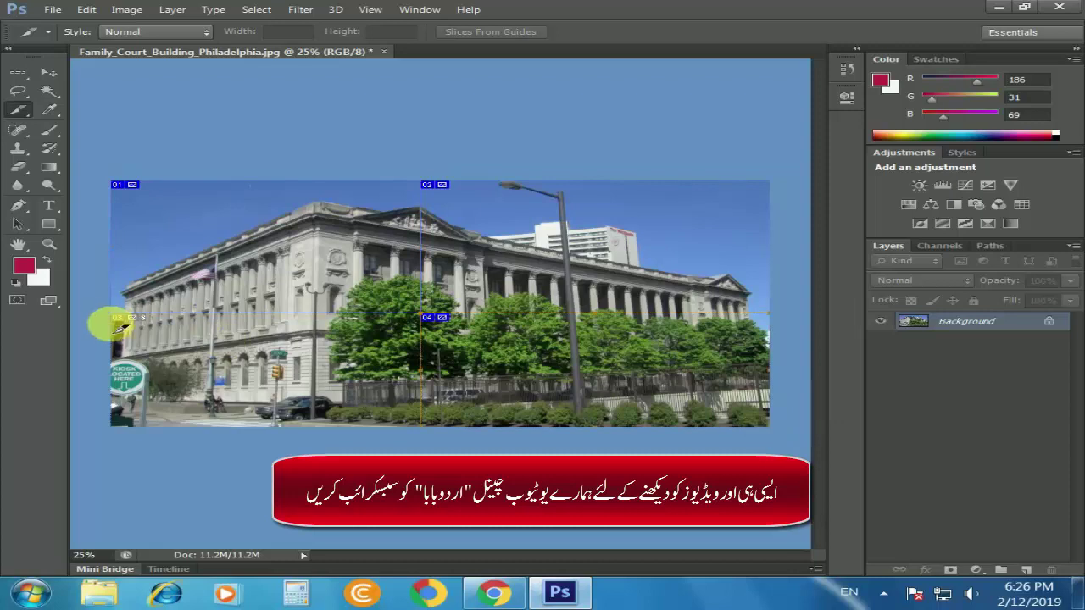
pyautogui.moveTo(129, 305)
pyautogui.mouseDown()
pyautogui.moveTo(128, 341)
pyautogui.moveTo(428, 428)
pyautogui.mouseUp()
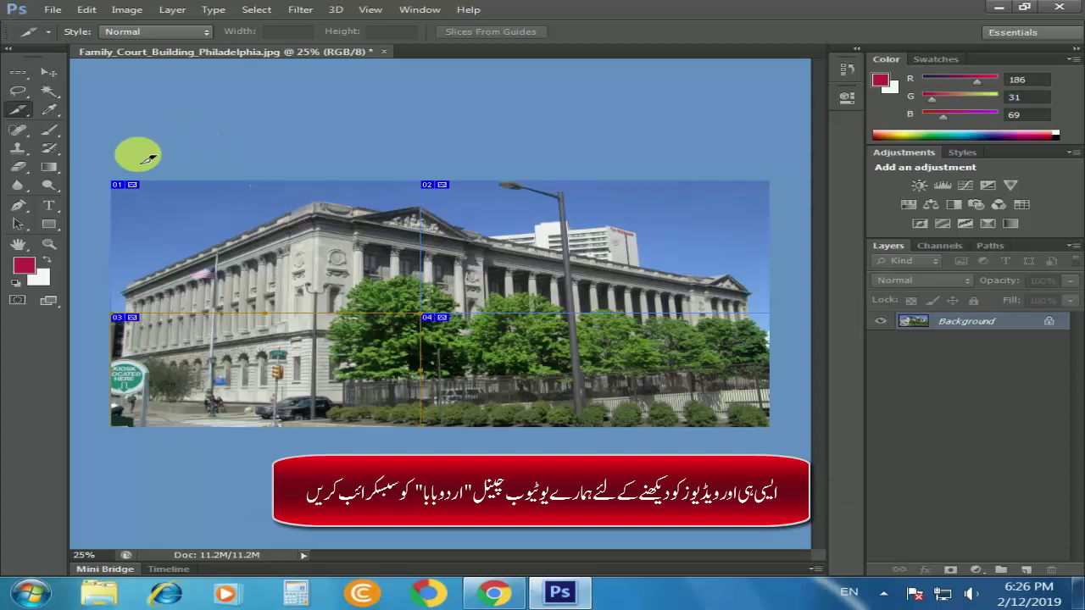
pyautogui.rightClick(18, 112)
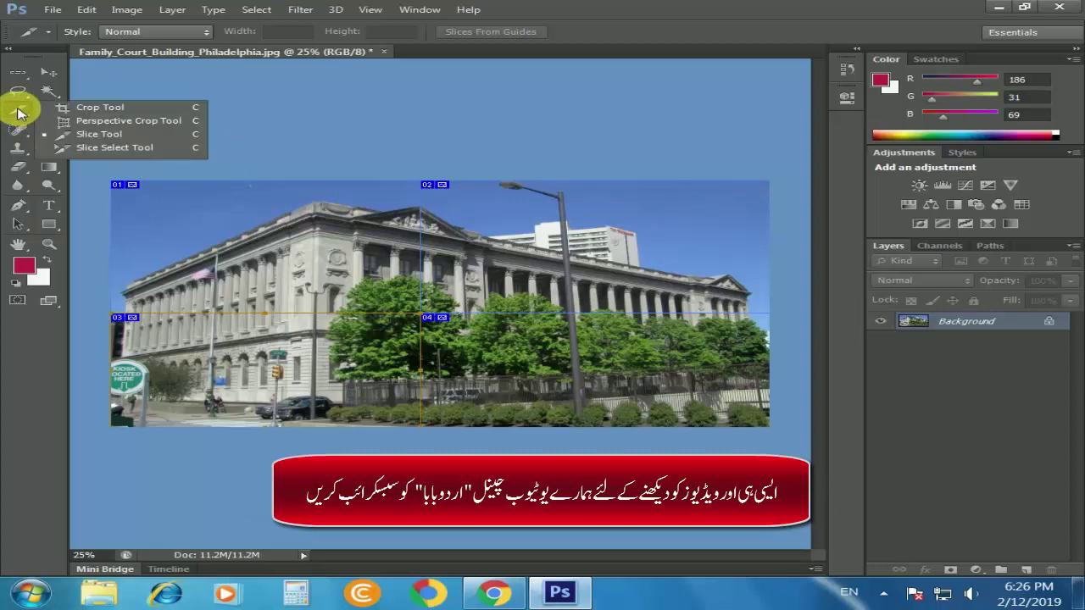
# With the Slice Select Tool, move slice 02 and shift the divider between slices 01 and 02.
pyautogui.click(102, 149)
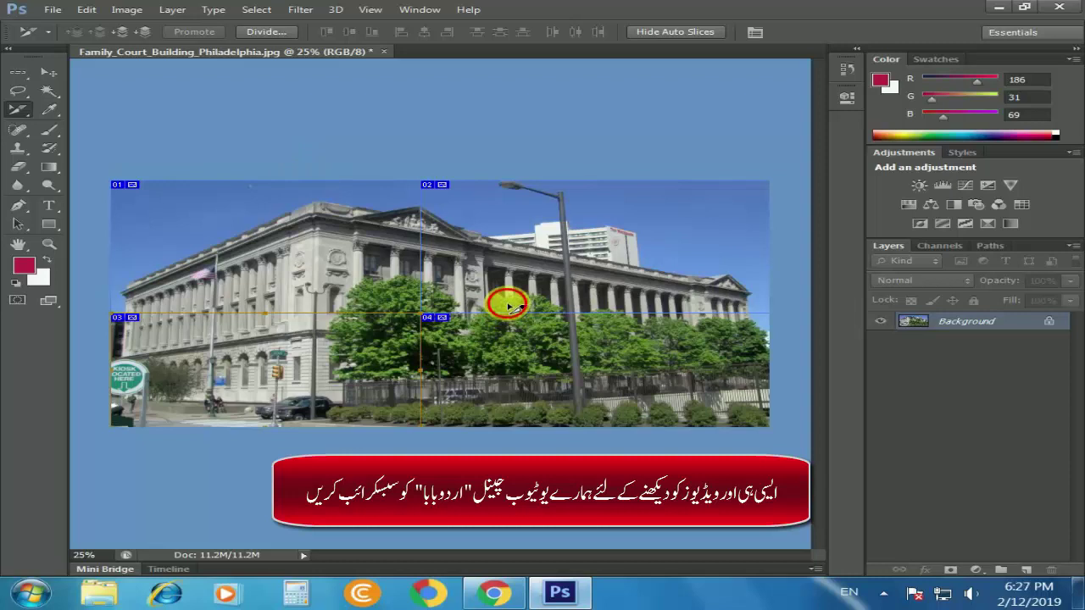
pyautogui.moveTo(508, 305)
pyautogui.mouseDown()
pyautogui.moveTo(515, 285)
pyautogui.moveTo(500, 307)
pyautogui.mouseUp()
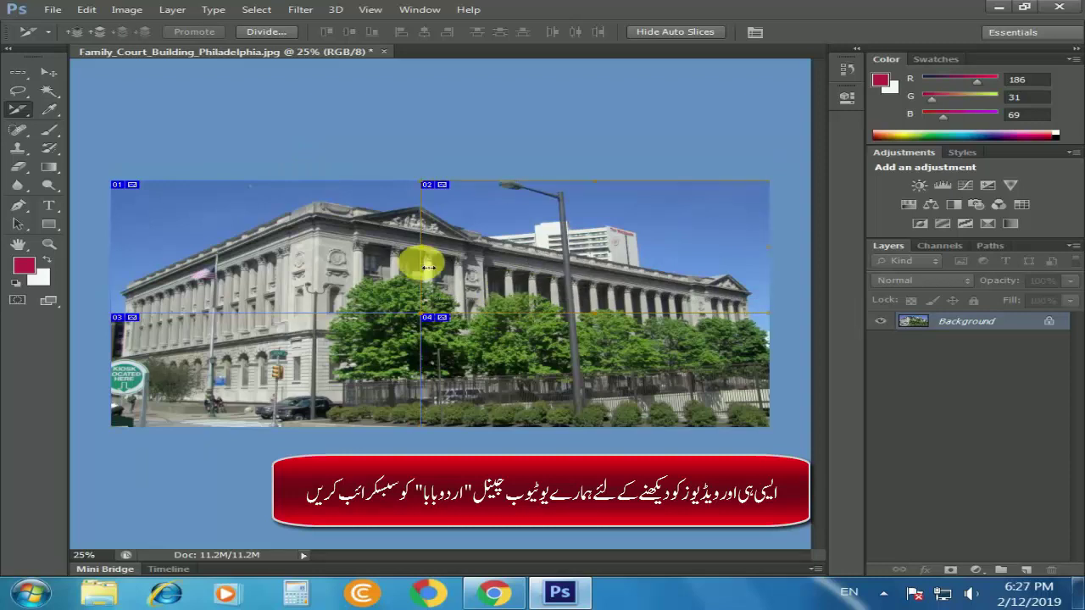
pyautogui.moveTo(428, 267)
pyautogui.mouseDown()
pyautogui.moveTo(525, 252)
pyautogui.moveTo(430, 261)
pyautogui.mouseUp()
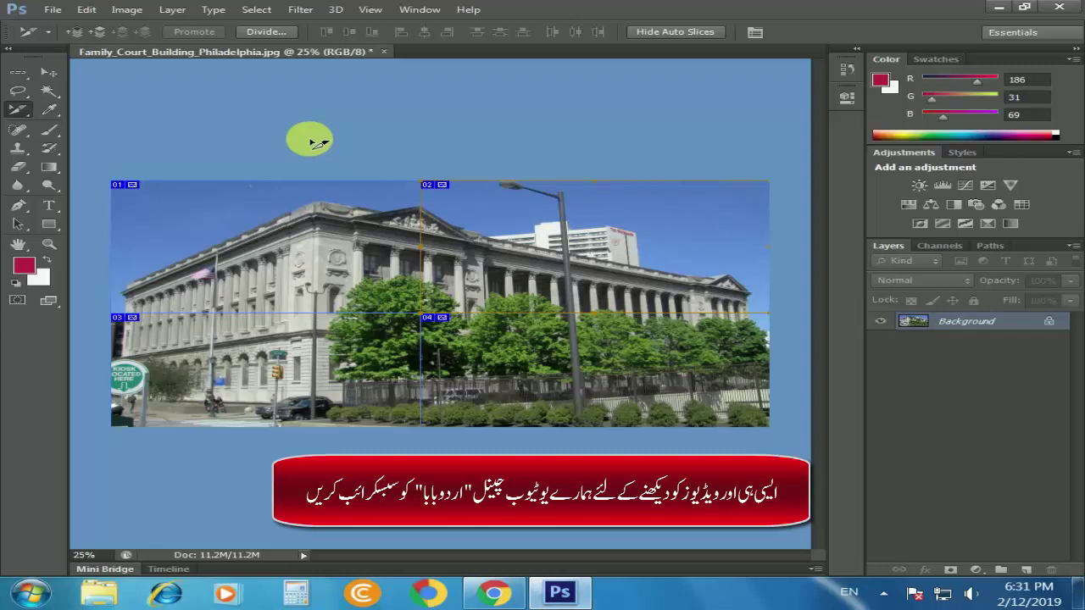
# Export All Slices as separate GIF images to the Desktop via Save for Web.
pyautogui.click(75, 32)
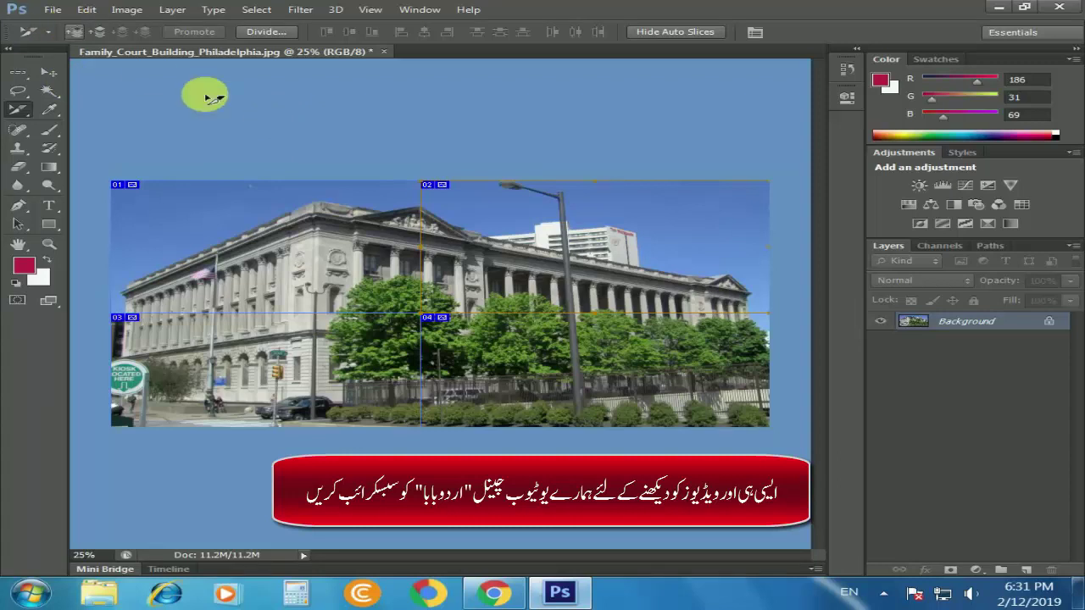
pyautogui.click(53, 11)
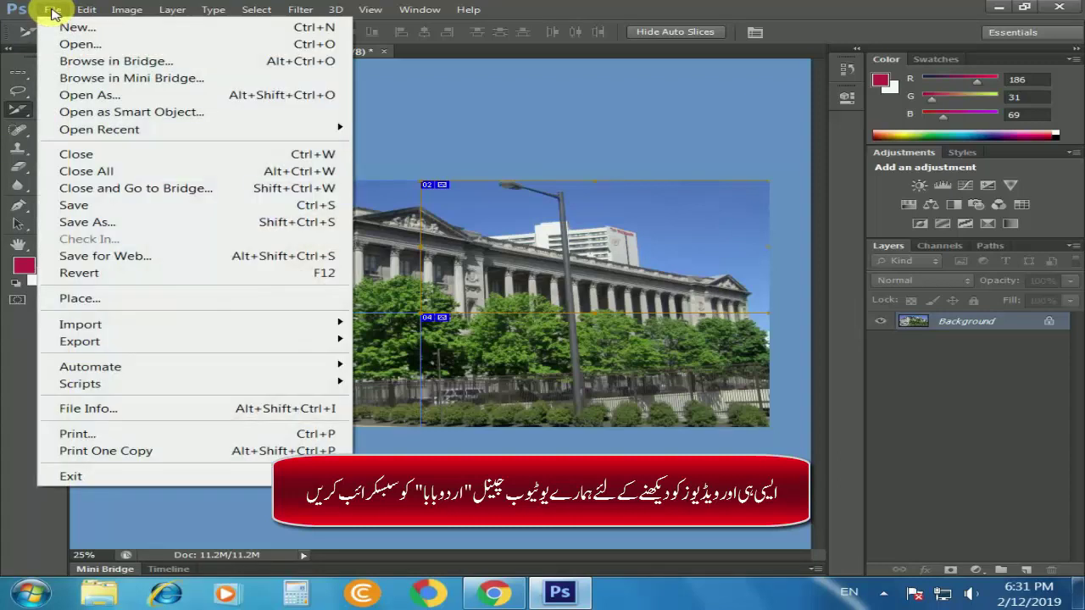
pyautogui.click(138, 257)
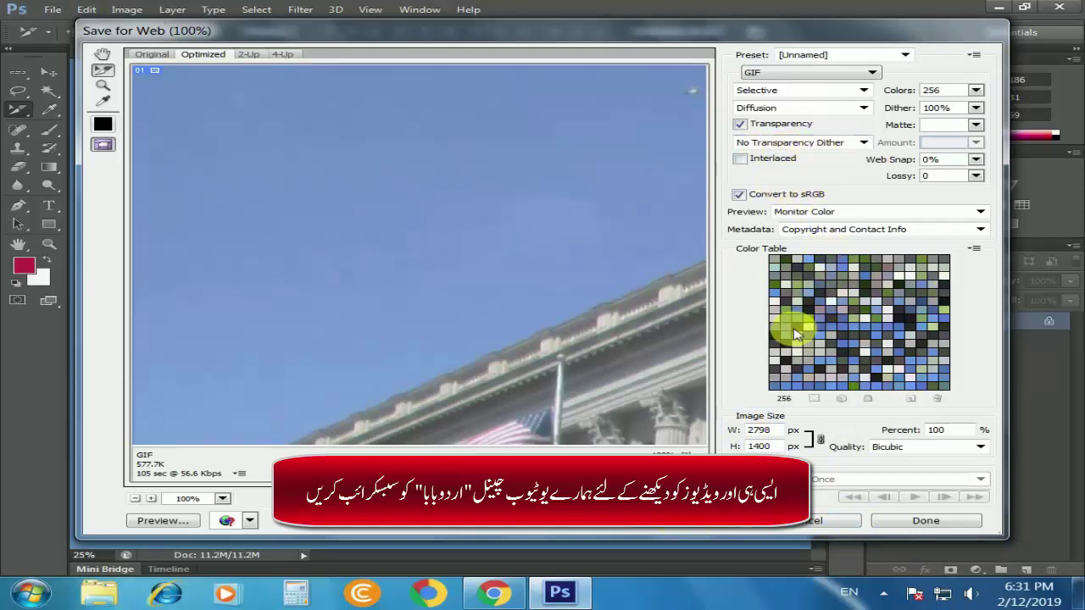
pyautogui.click(688, 529)
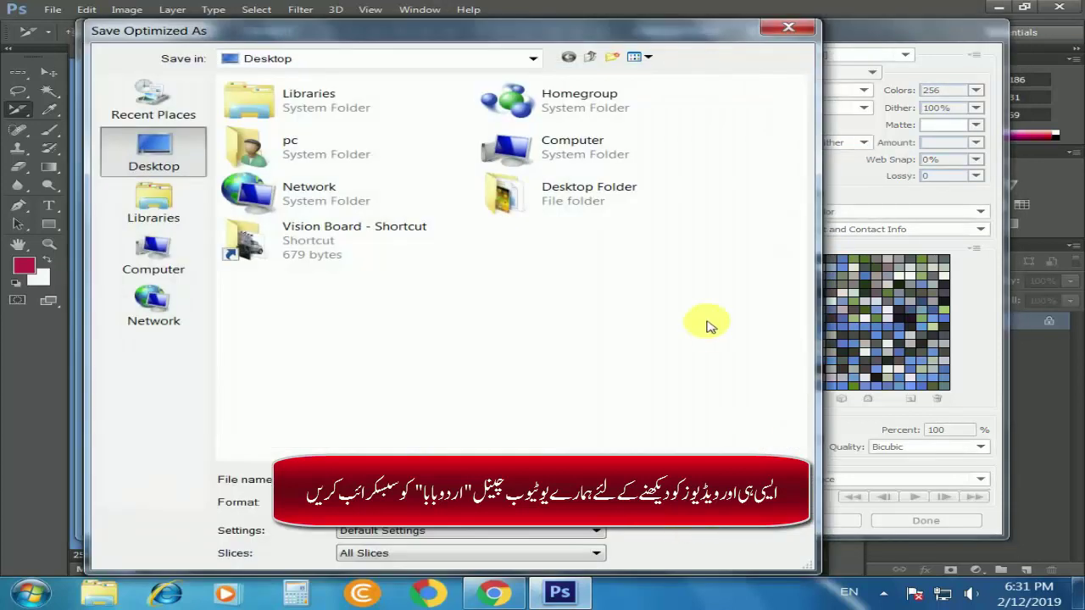
pyautogui.moveTo(614, 37); pyautogui.dragTo(729, 12)
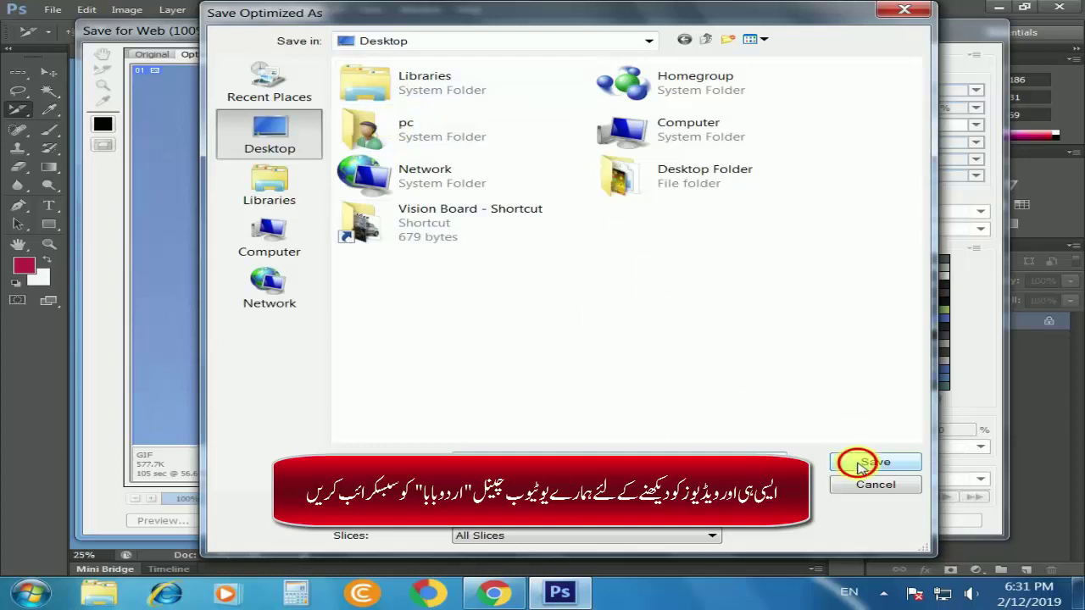
pyautogui.click(860, 465)
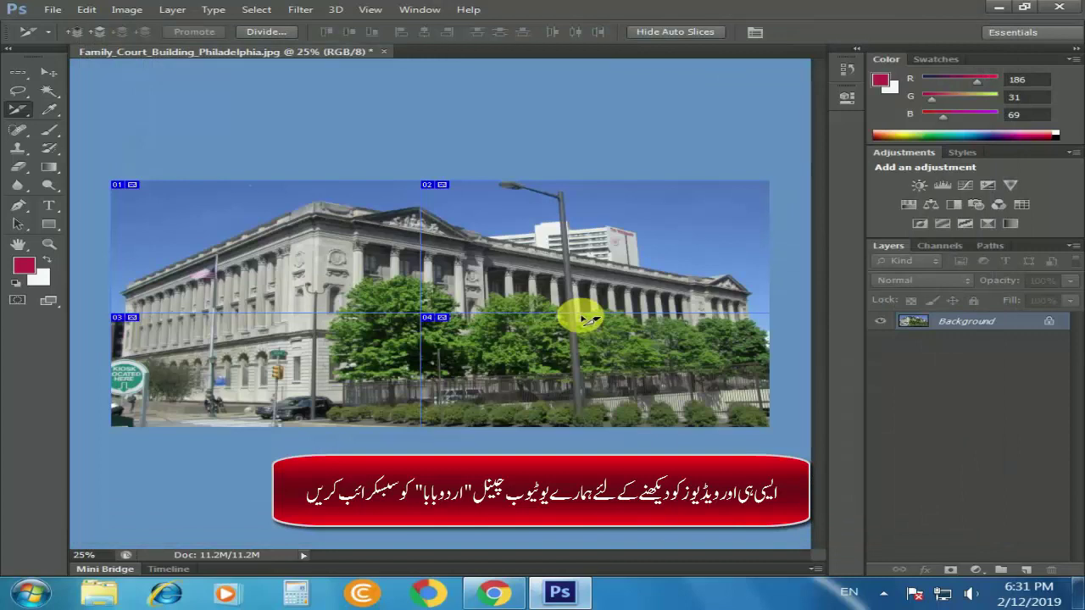
# Minimize Photoshop and open the desktop images folder, selecting the Family_Court_Building_Philadelphia_01 slice.
pyautogui.click(998, 6)
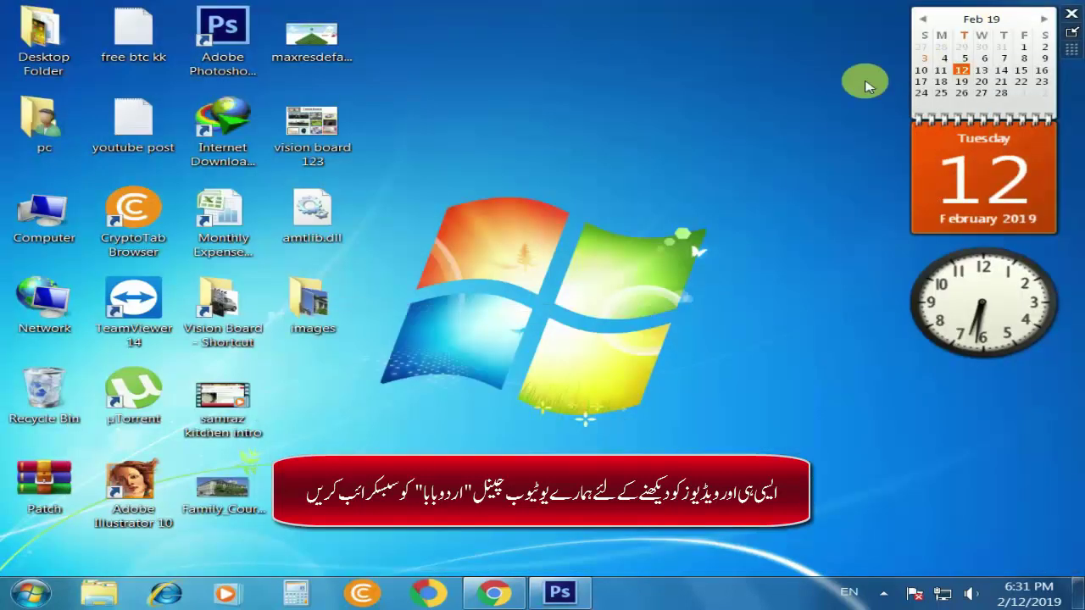
pyautogui.doubleClick(309, 308)
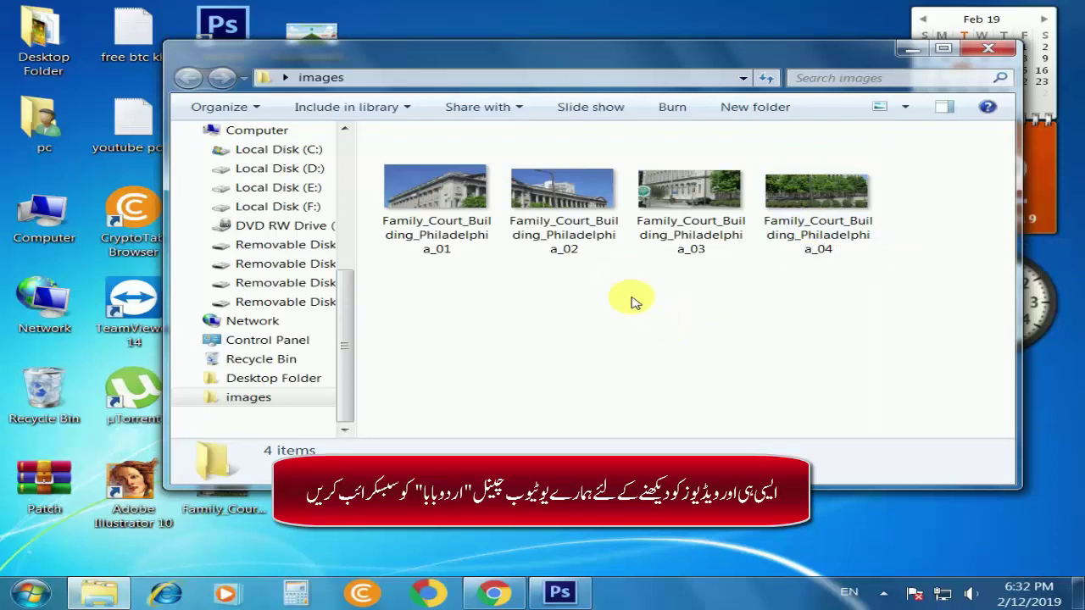
pyautogui.click(437, 194)
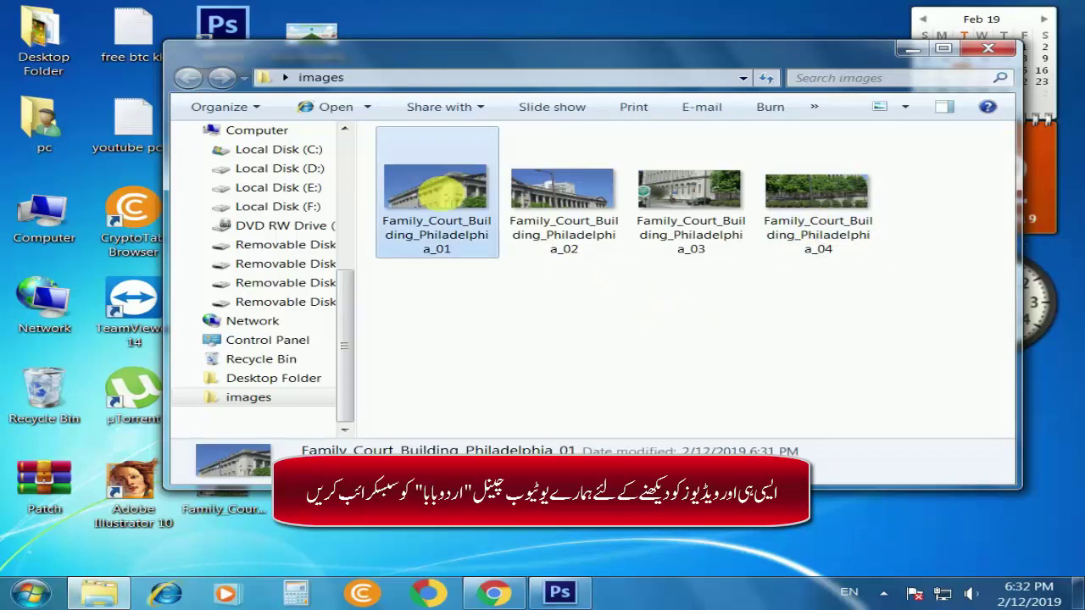
pyautogui.doubleClick(436, 193)
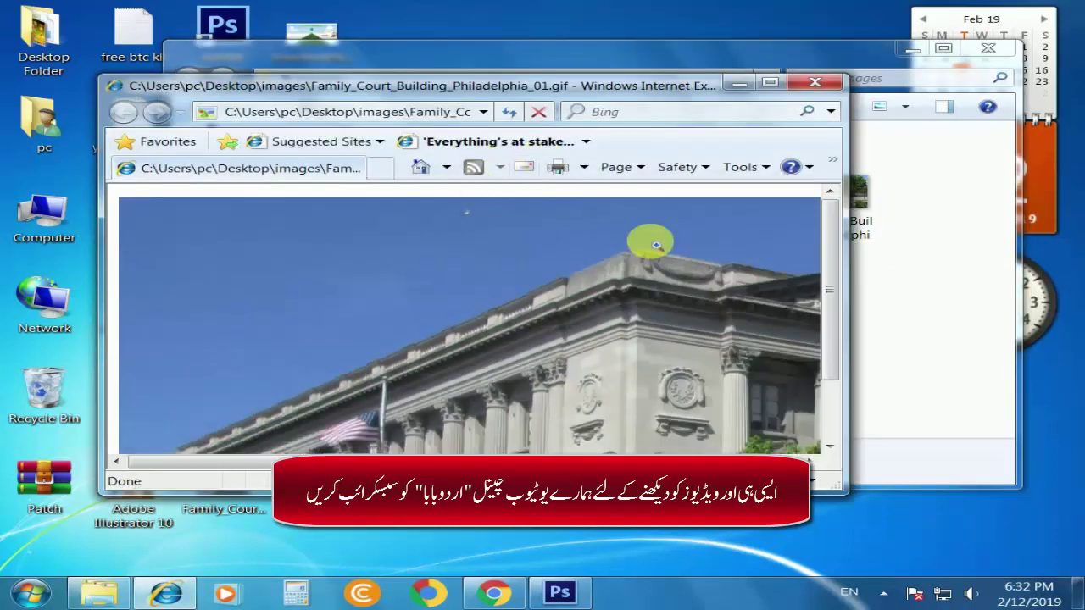
pyautogui.click(768, 82)
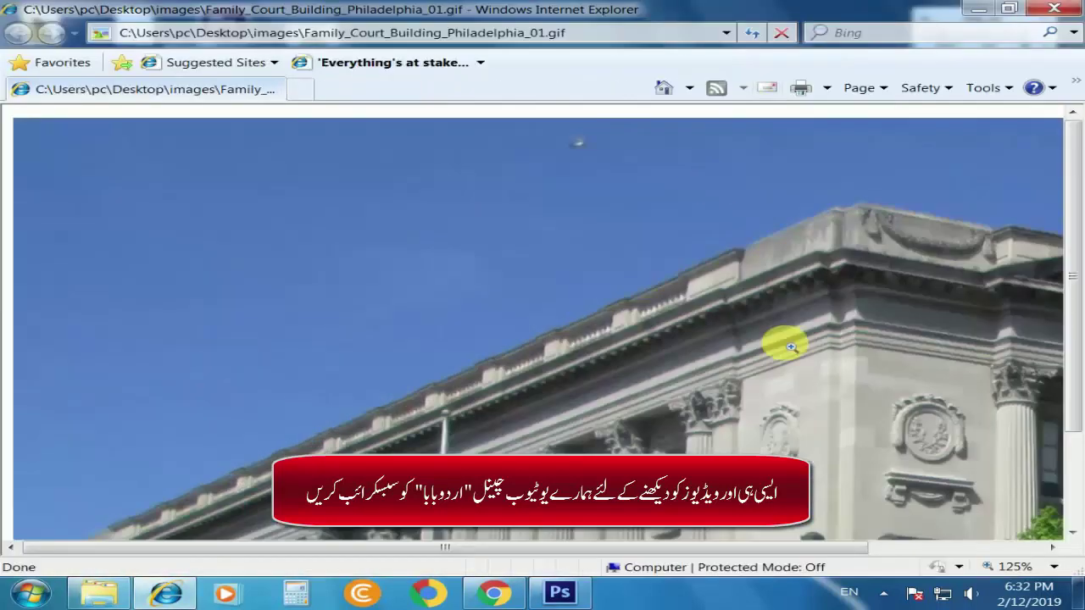
pyautogui.scroll(-3, 821, 317)
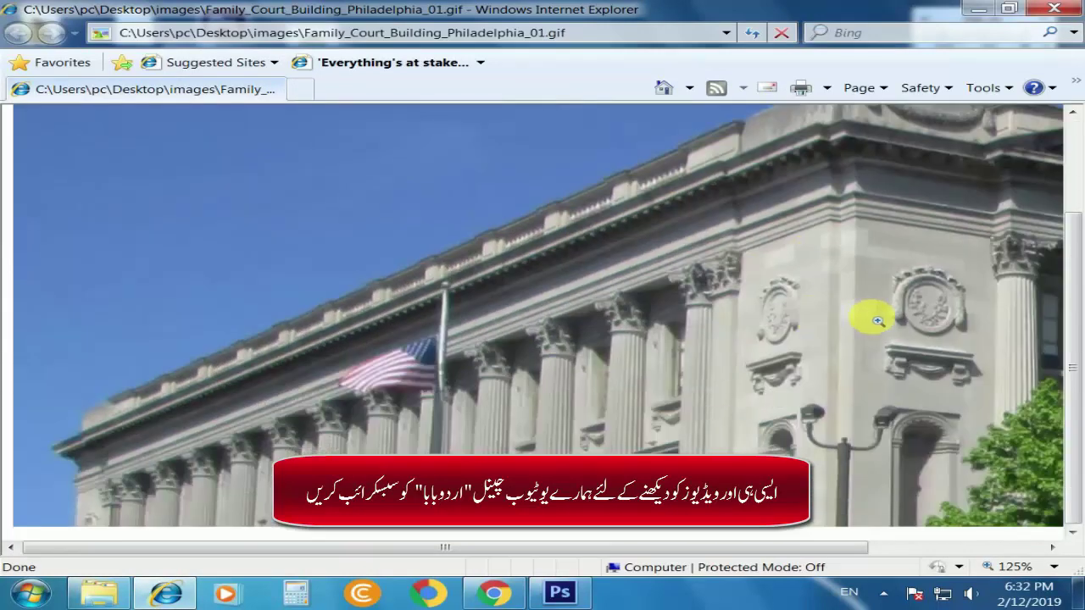
pyautogui.scroll(5, 826, 313)
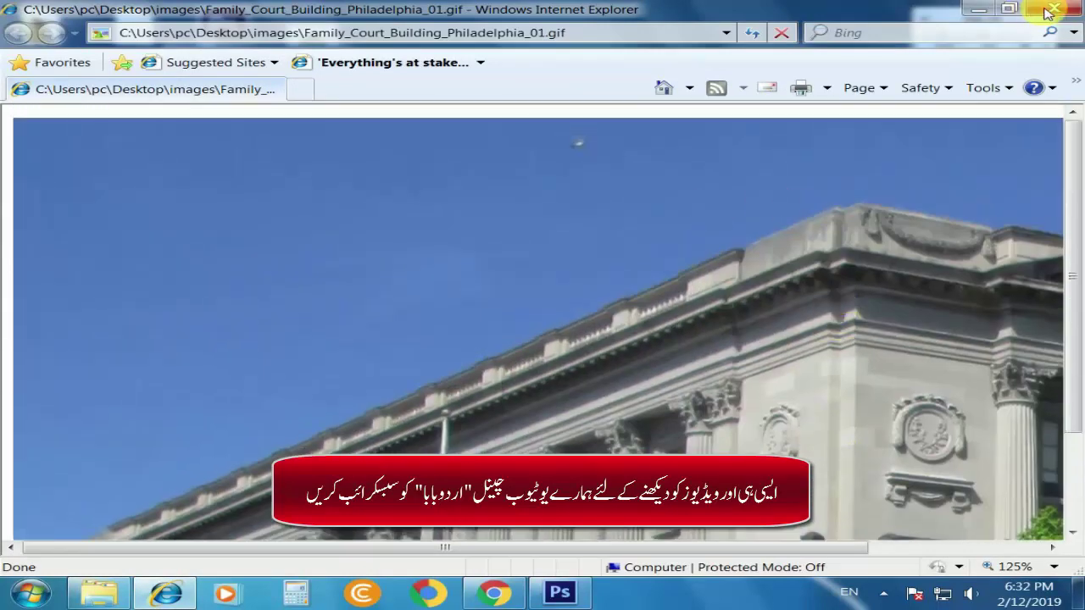
pyautogui.click(1054, 8)
pyautogui.click(549, 199)
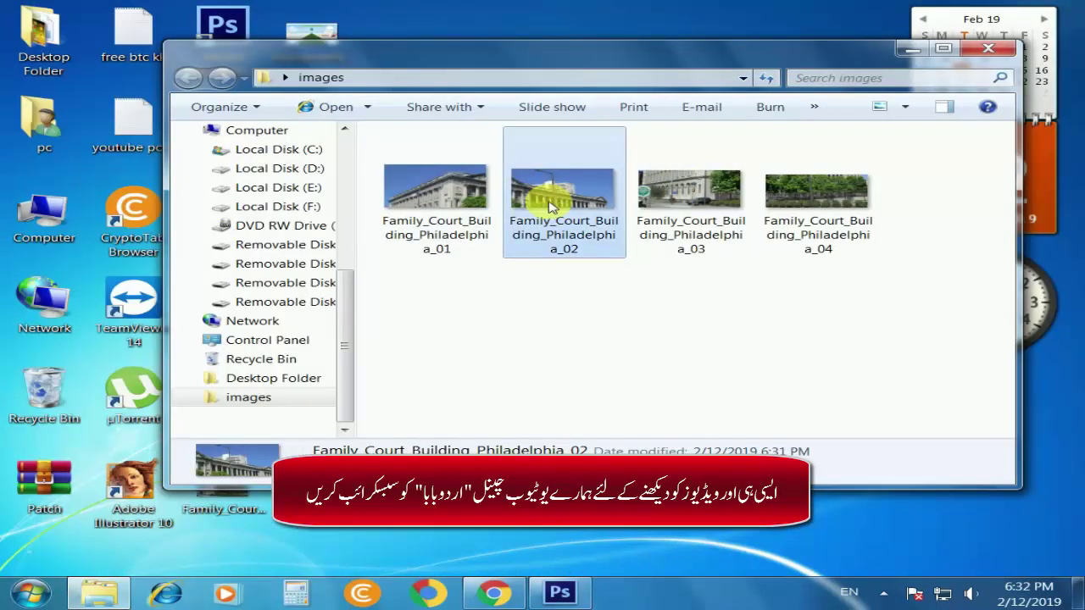
pyautogui.doubleClick(549, 206)
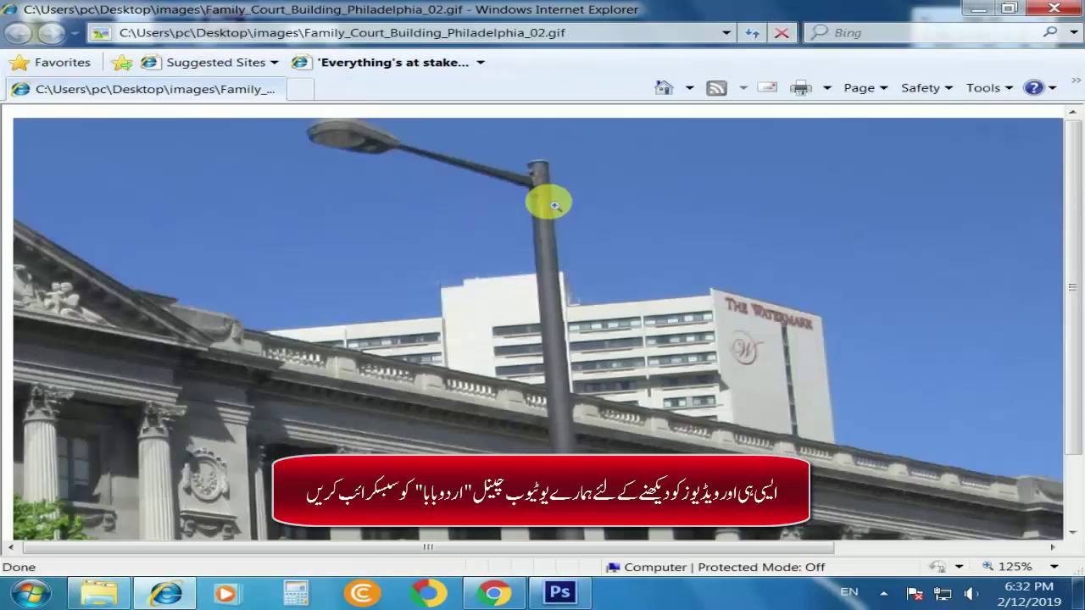
pyautogui.scroll(-2, 710, 310)
pyautogui.scroll(2, 823, 332)
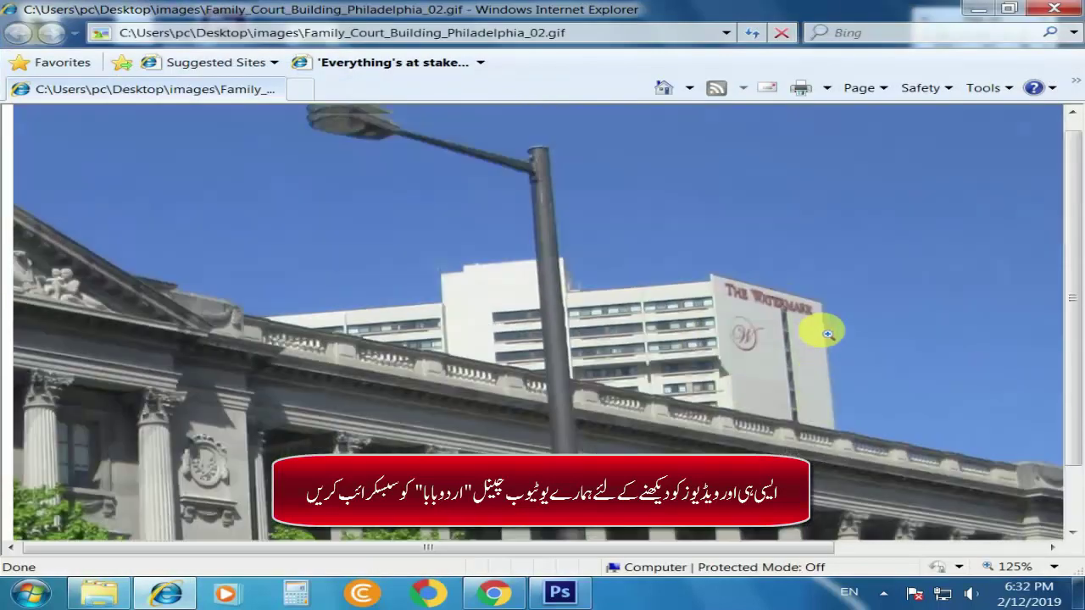
pyautogui.scroll(1, 828, 333)
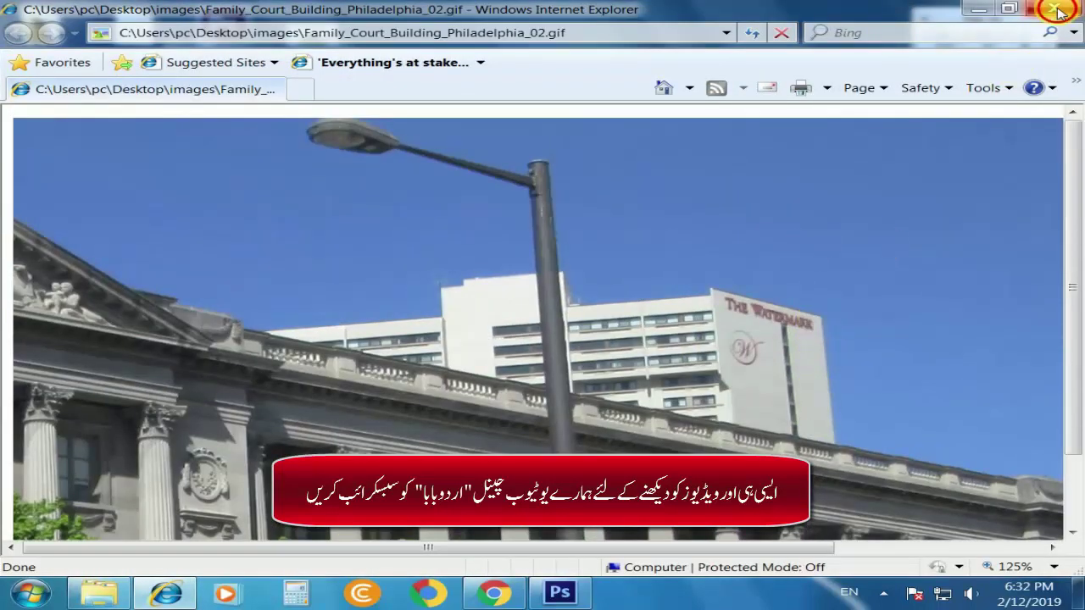
pyautogui.click(1056, 10)
pyautogui.click(700, 225)
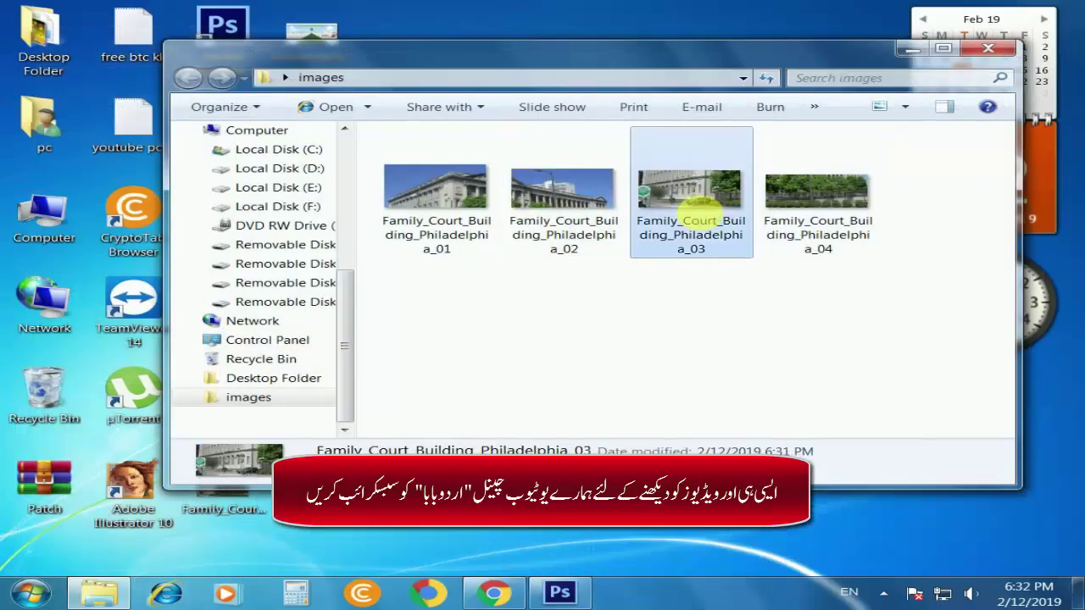
pyautogui.doubleClick(701, 207)
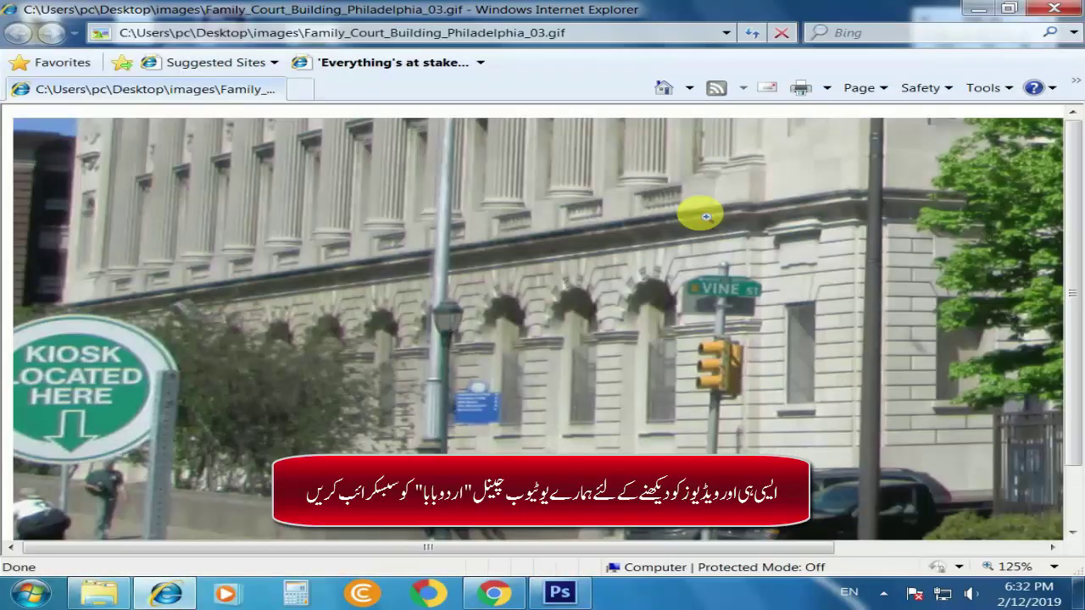
pyautogui.scroll(-1, 749, 331)
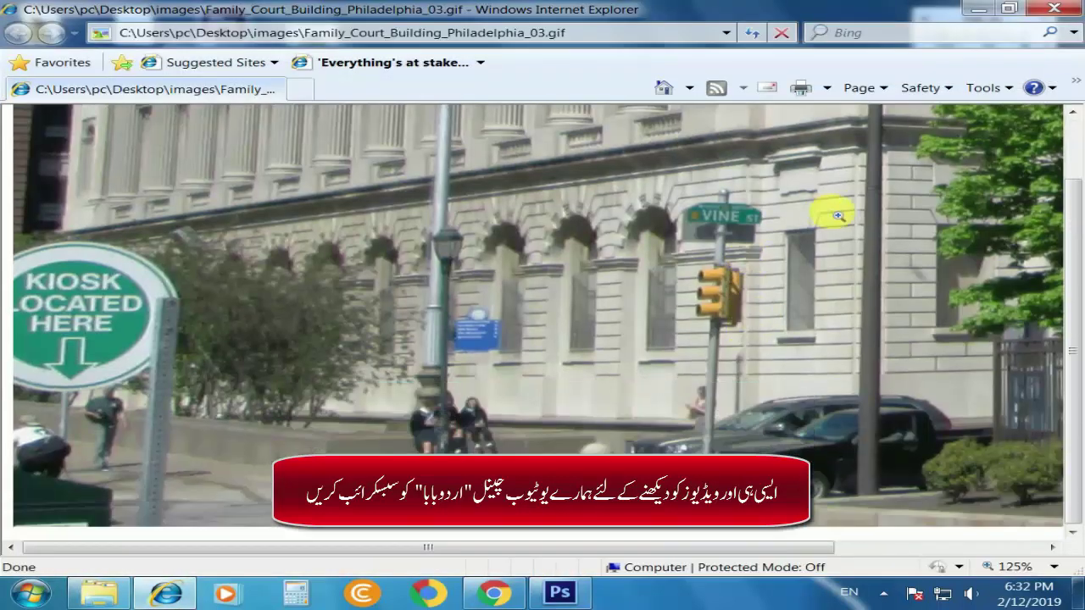
pyautogui.scroll(1, 769, 264)
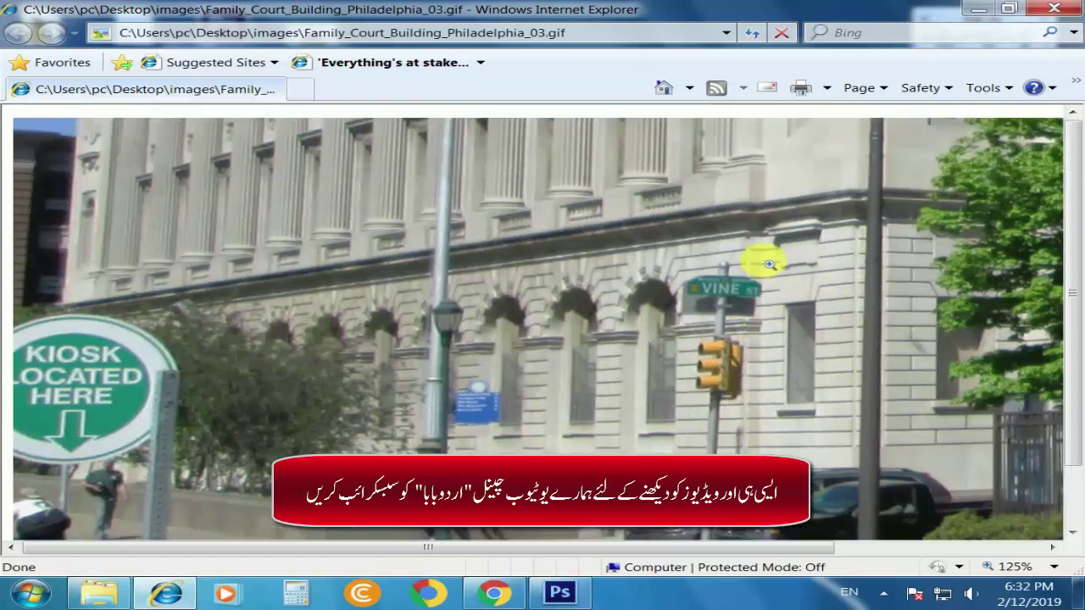
pyautogui.click(1053, 9)
pyautogui.doubleClick(810, 189)
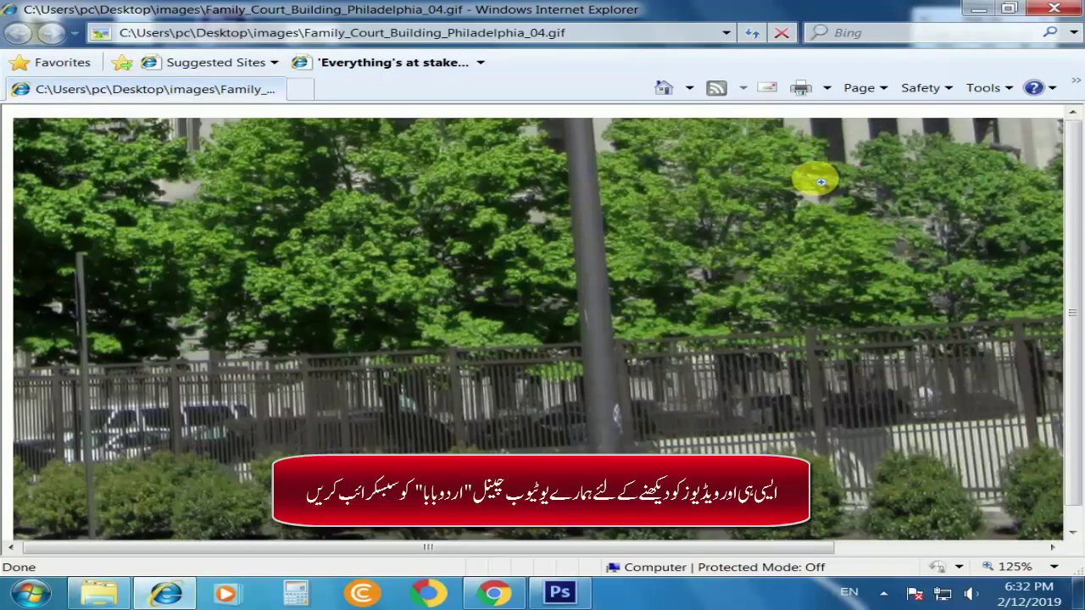
pyautogui.click(1053, 9)
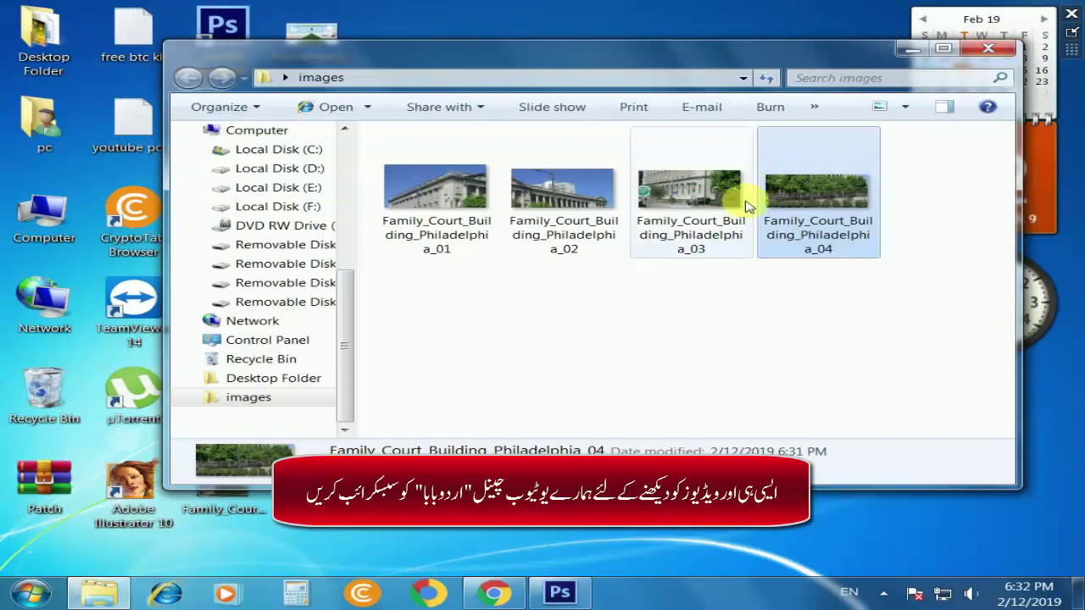